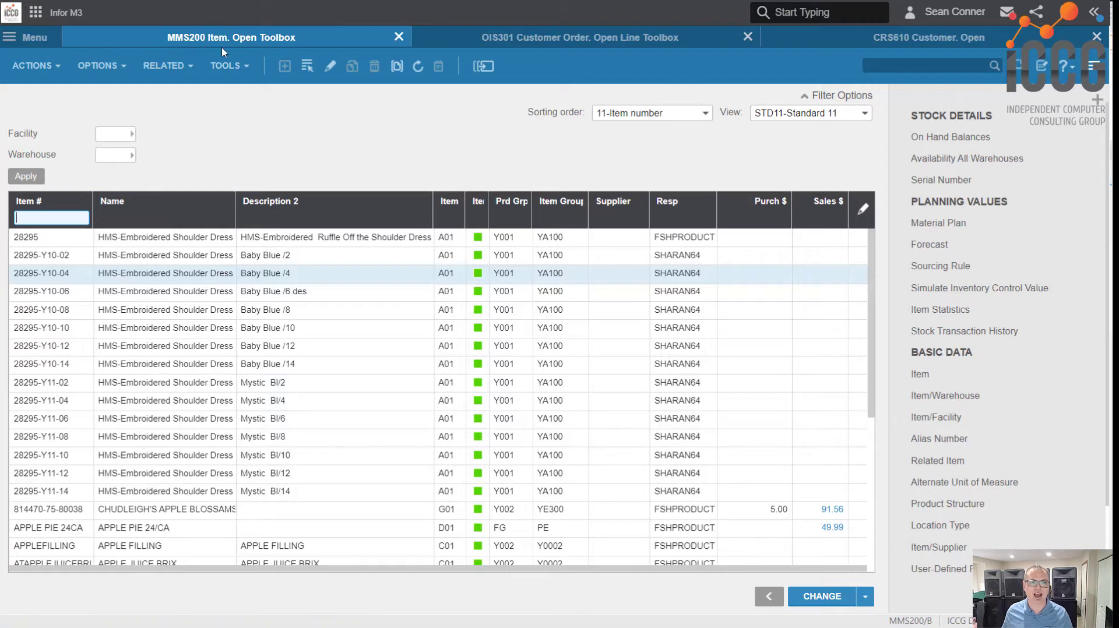
# - Search the item list for "blue" and clear the search
pyautogui.click(897, 68)
pyautogui.write('b')
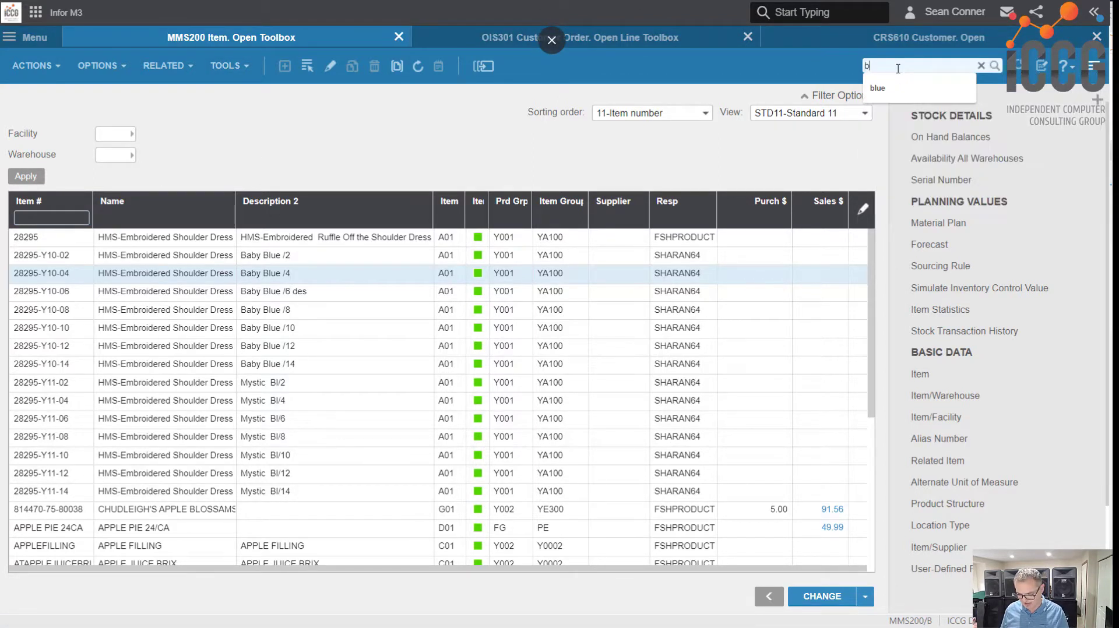
pyautogui.write('lue')
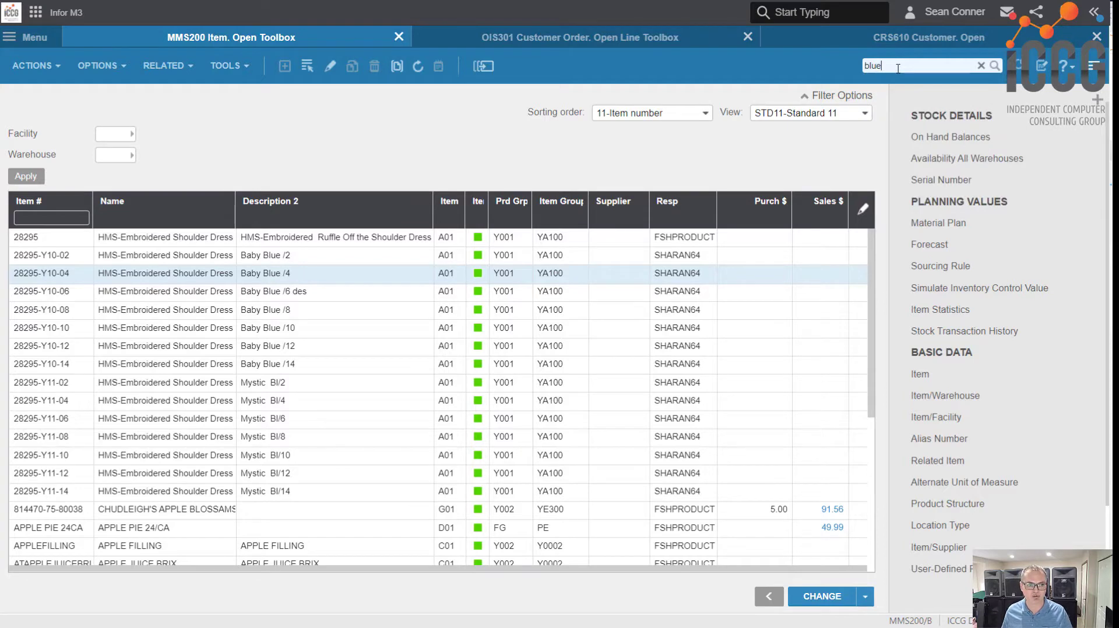
pyautogui.press('Return')
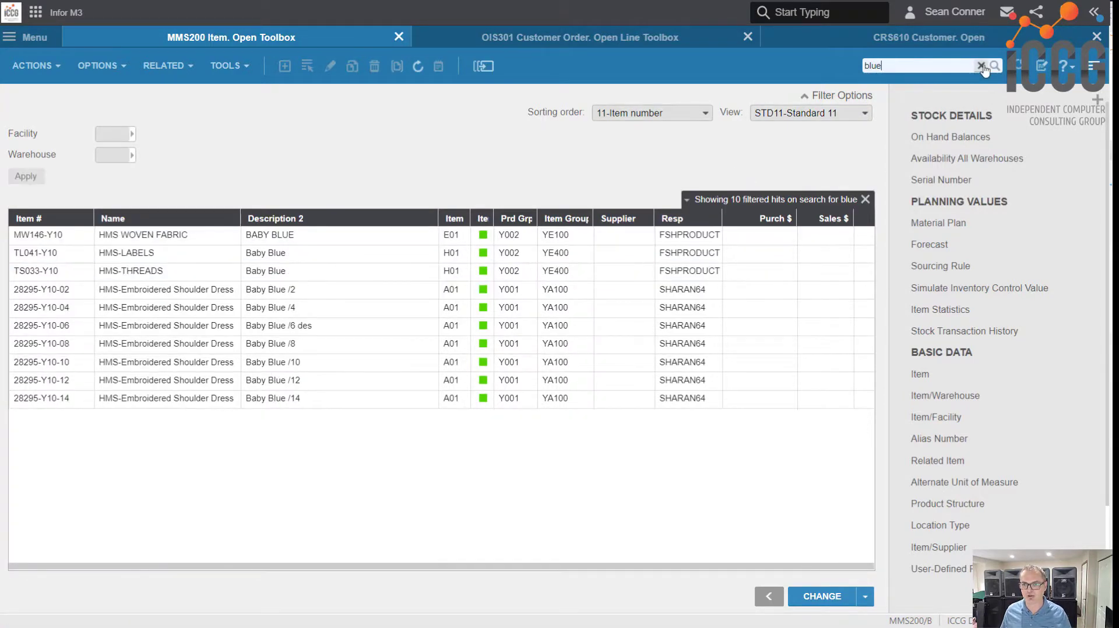
pyautogui.click(981, 66)
# - Search the item list for "dress"
pyautogui.click(909, 65)
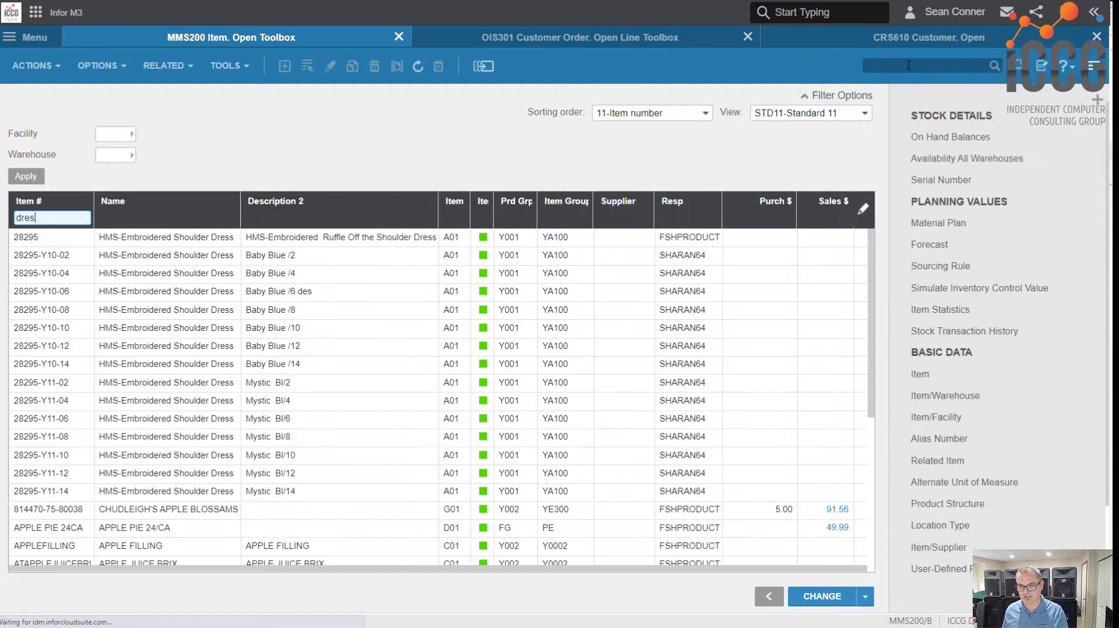
pyautogui.write('dress')
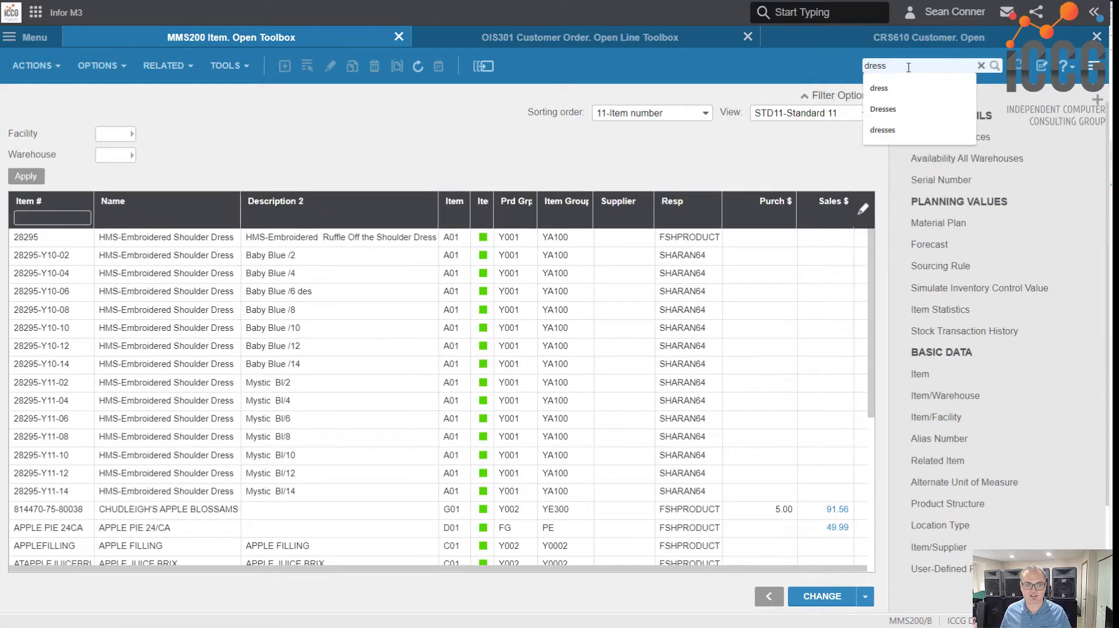
pyautogui.press('Return')
# - Replace the item search term with "wrap" and select the Bale Wrap item
pyautogui.doubleClick(878, 66)
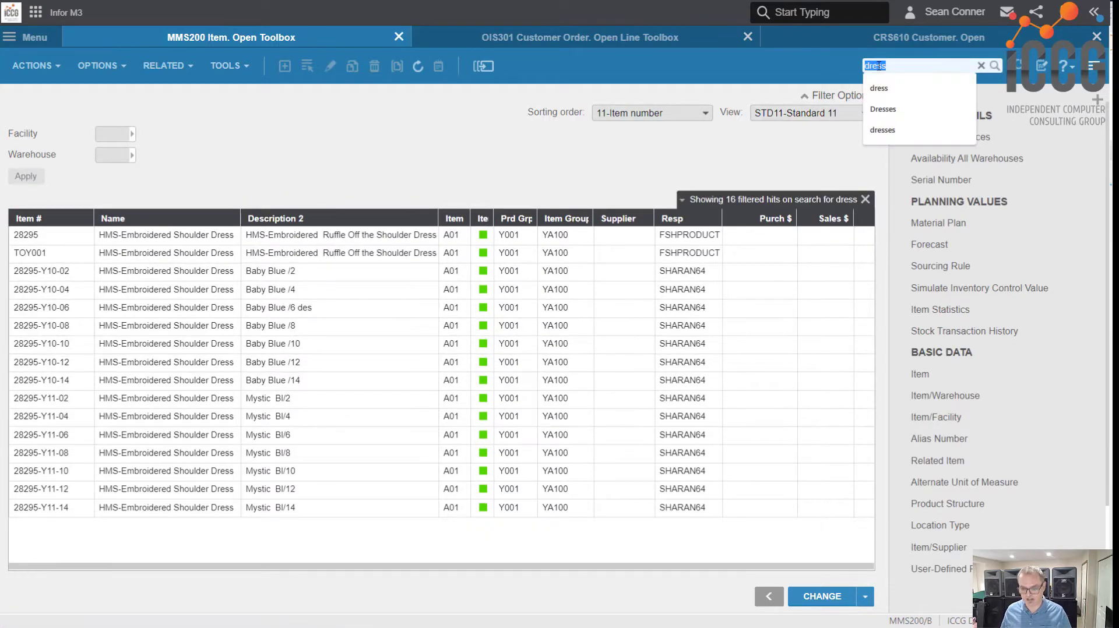
pyautogui.write('wrap')
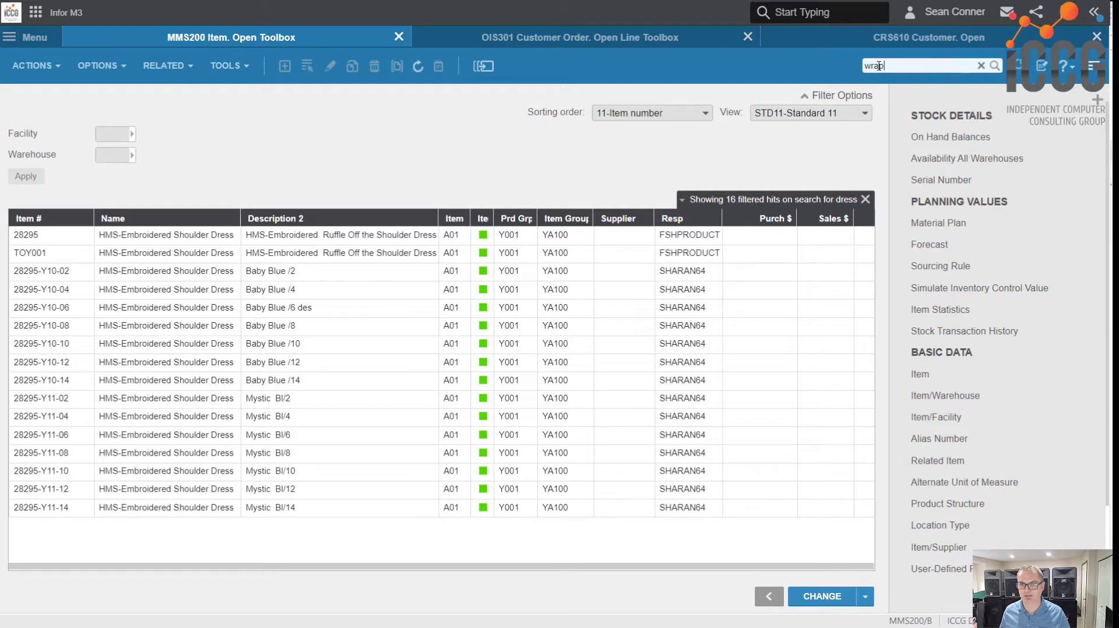
pyautogui.press('Return')
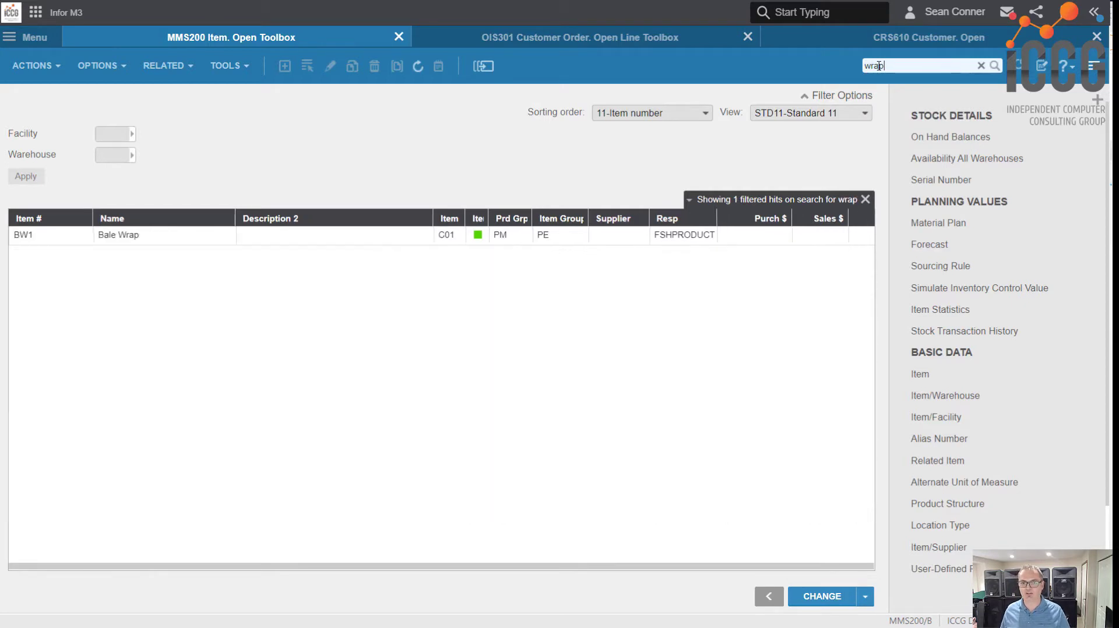
pyautogui.click(178, 237)
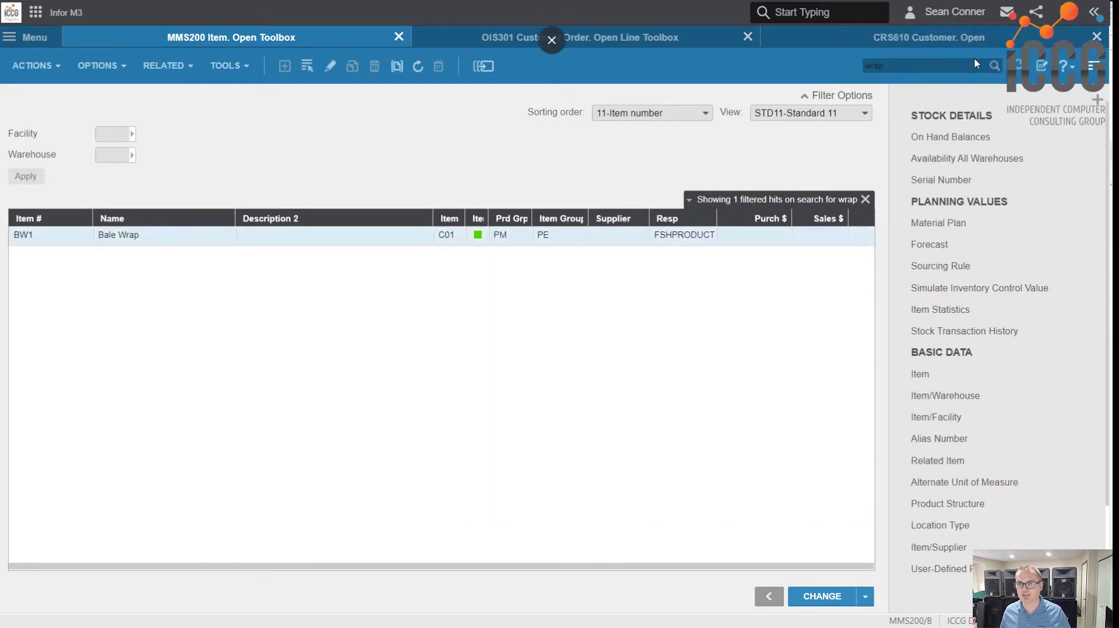
pyautogui.click(924, 67)
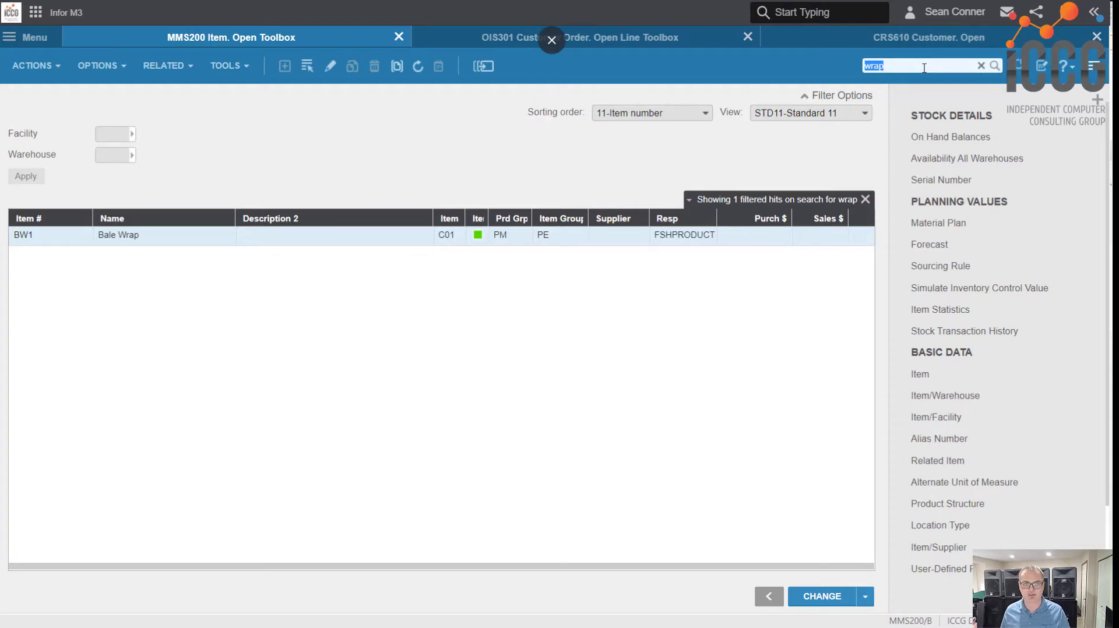
# - Search the OIS301 customer order lines for "1004", look through the matching lines, and clear the search term
pyautogui.click(499, 39)
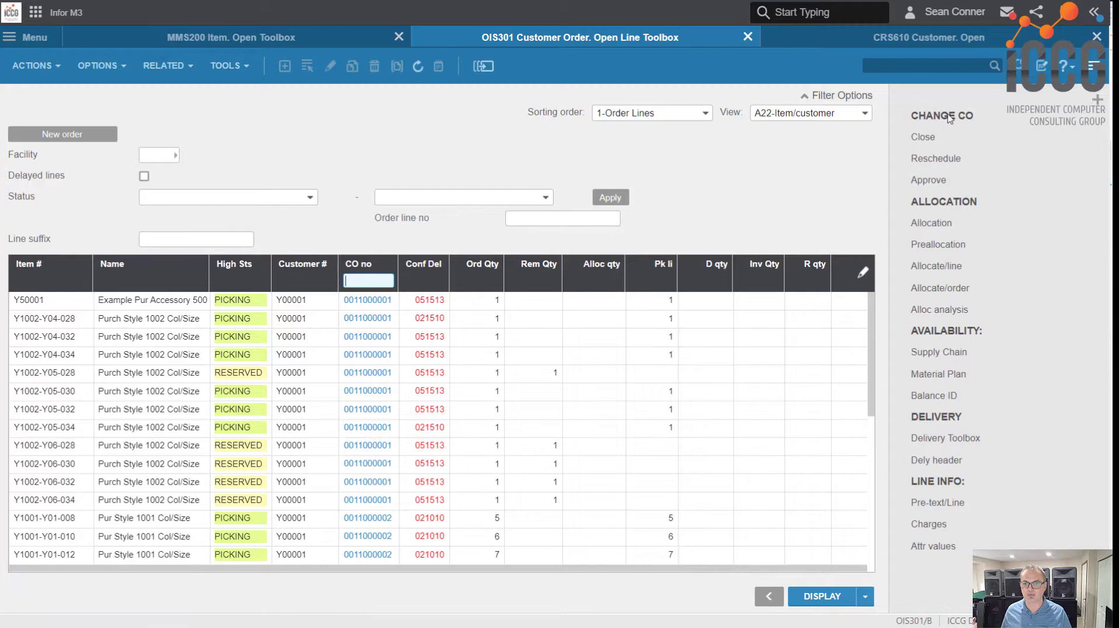
pyautogui.click(903, 64)
pyautogui.write('1004')
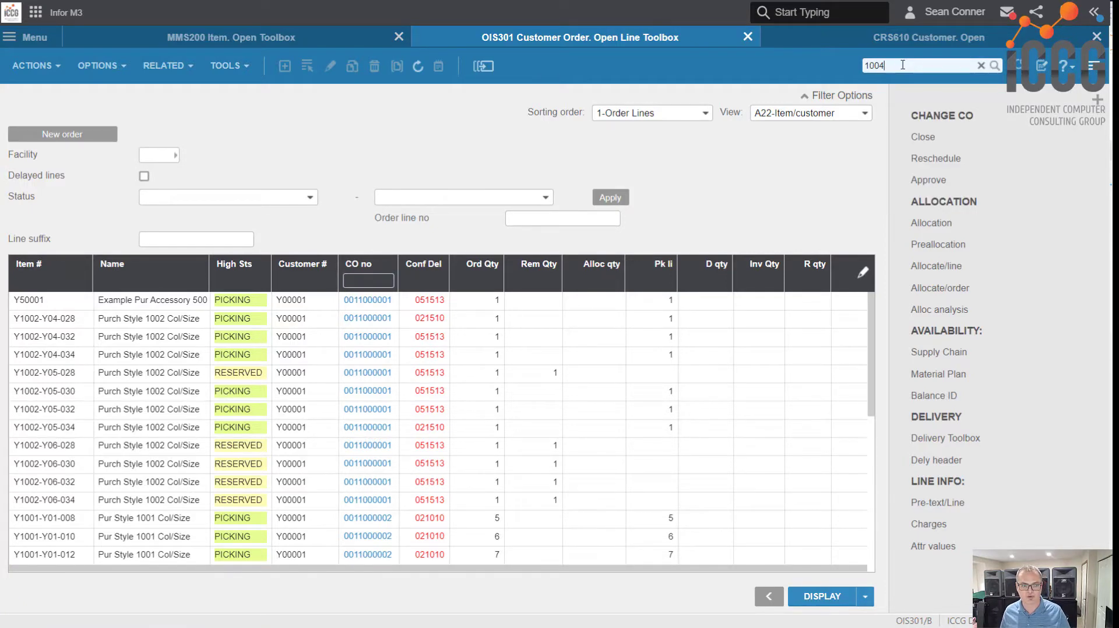
pyautogui.press('Return')
pyautogui.scroll(-3, 200, 449)
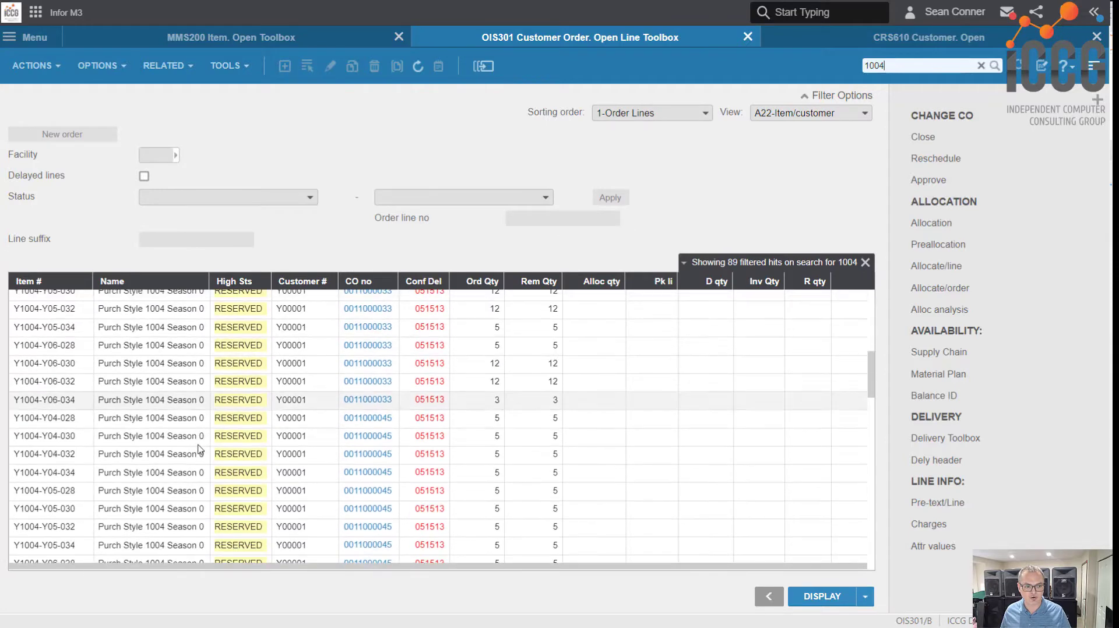
pyautogui.scroll(3, 200, 449)
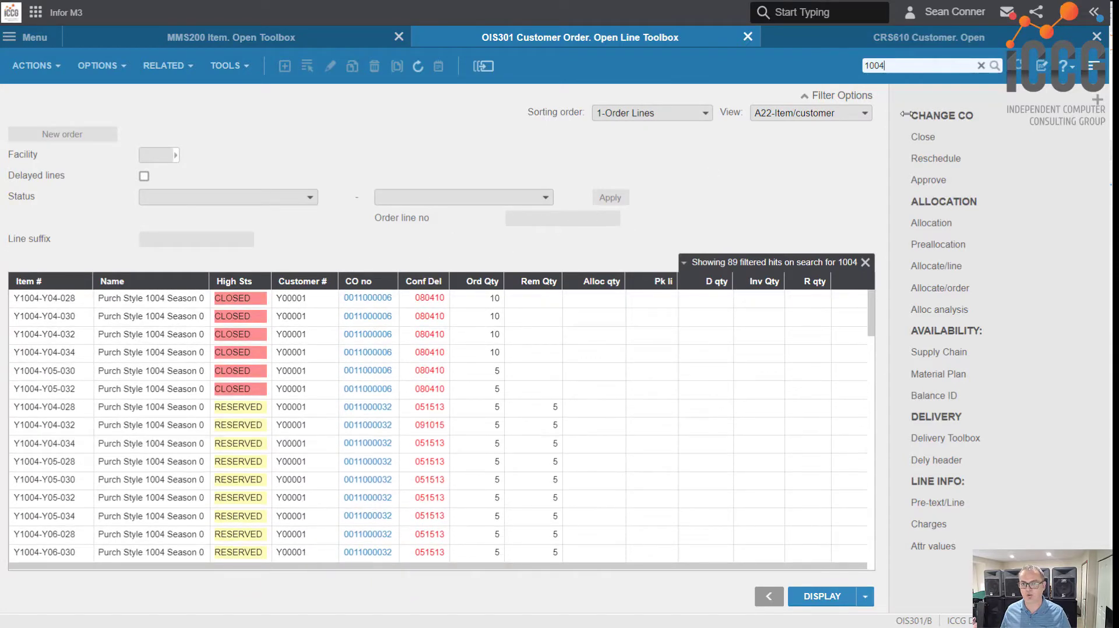
pyautogui.click(981, 66)
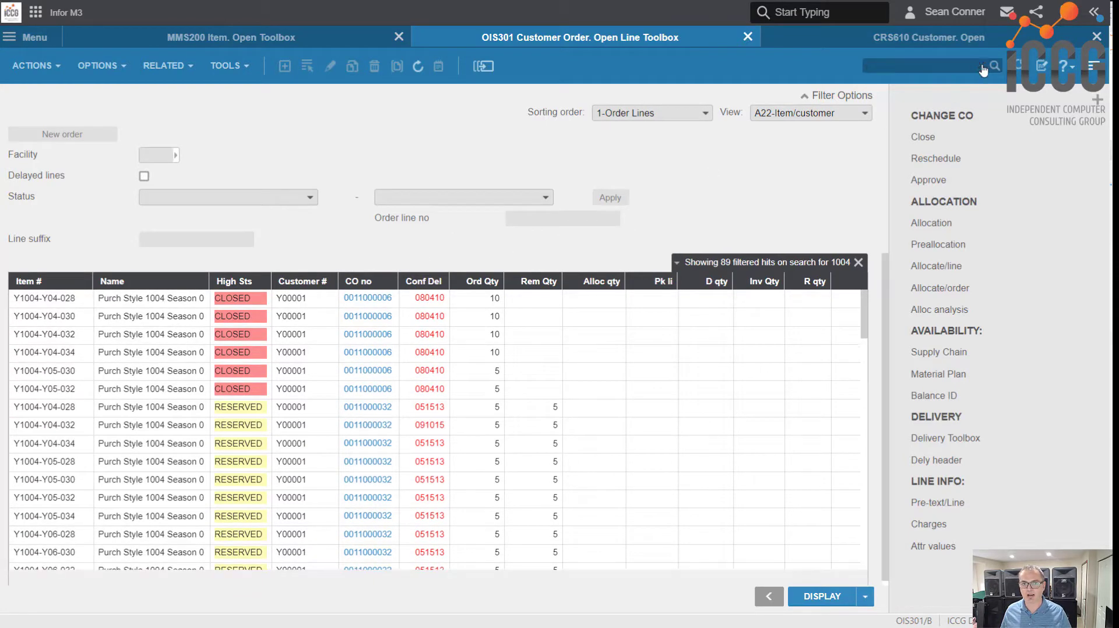
# - Search the CRS610 customer list for "walmart"
pyautogui.click(932, 47)
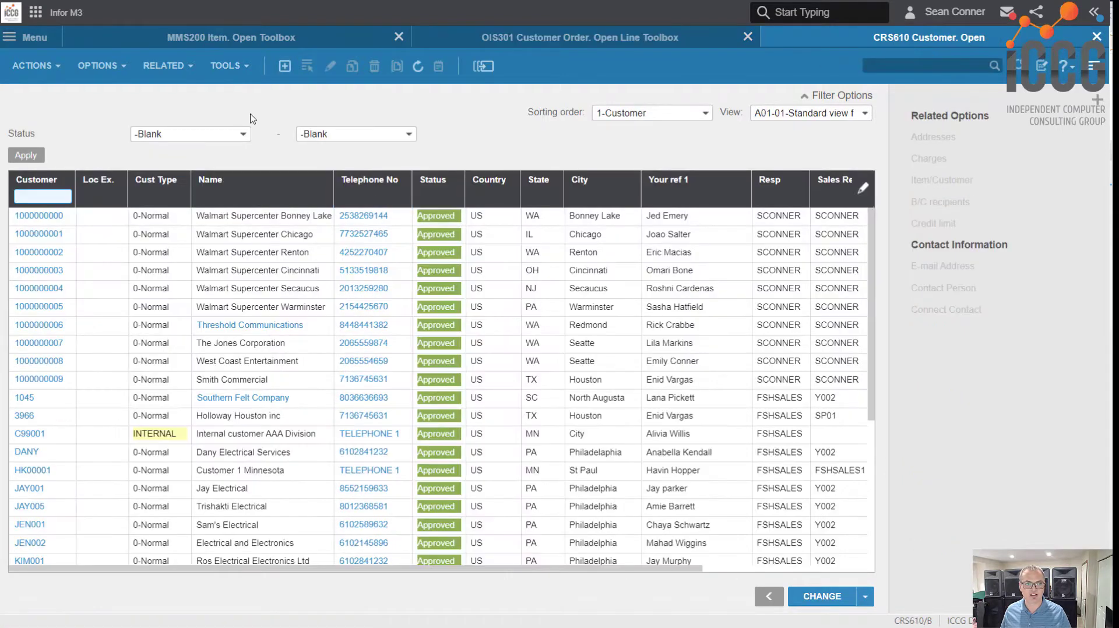
pyautogui.click(877, 67)
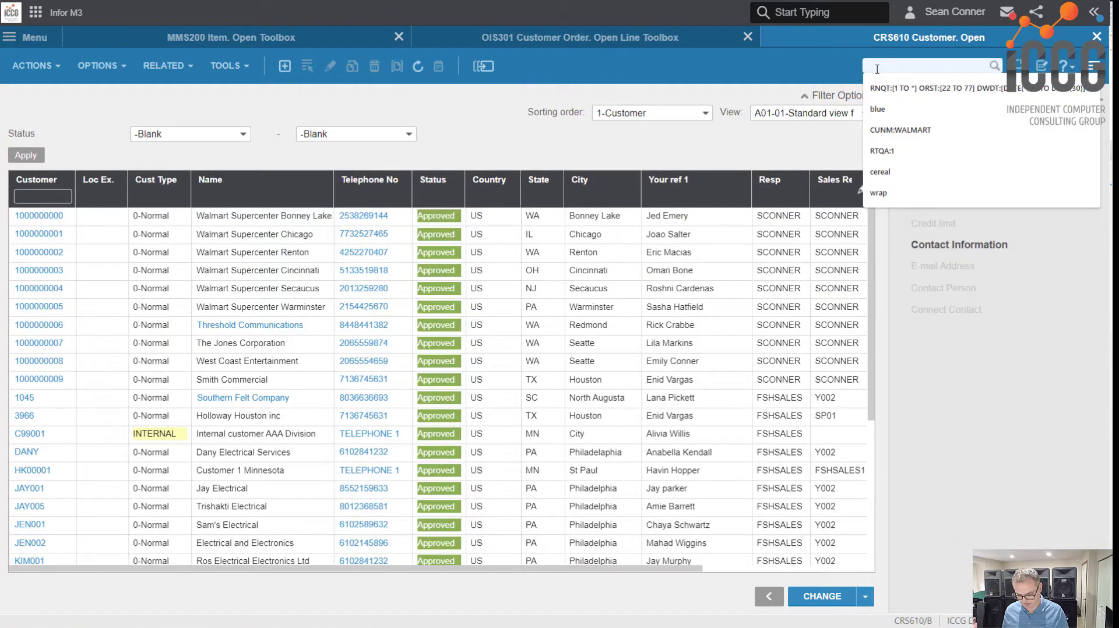
pyautogui.write('walmart')
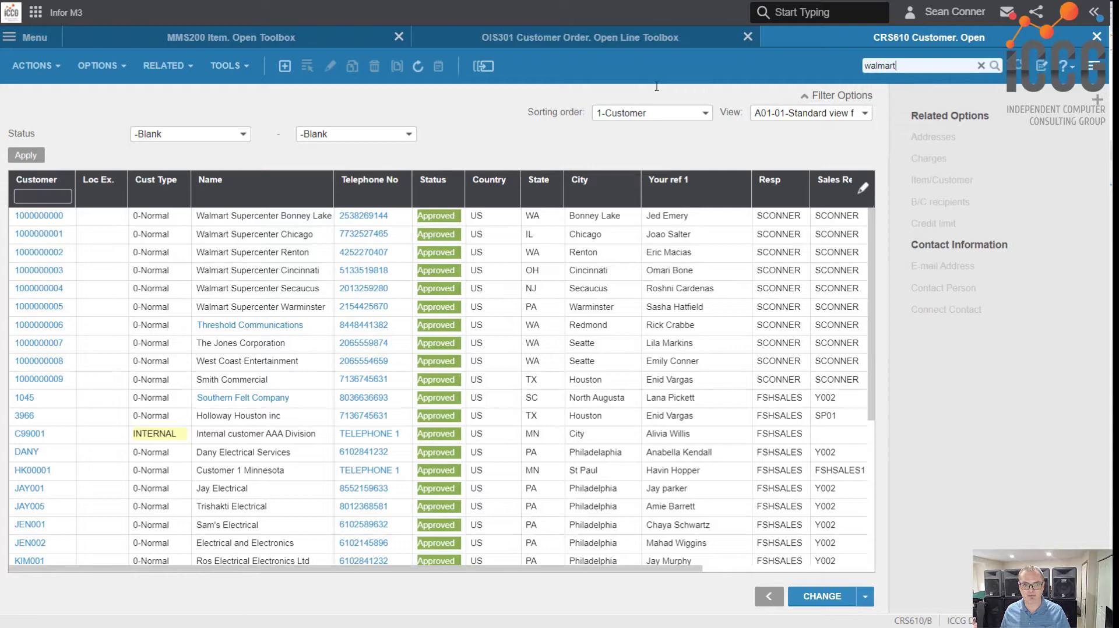
pyautogui.press('Return')
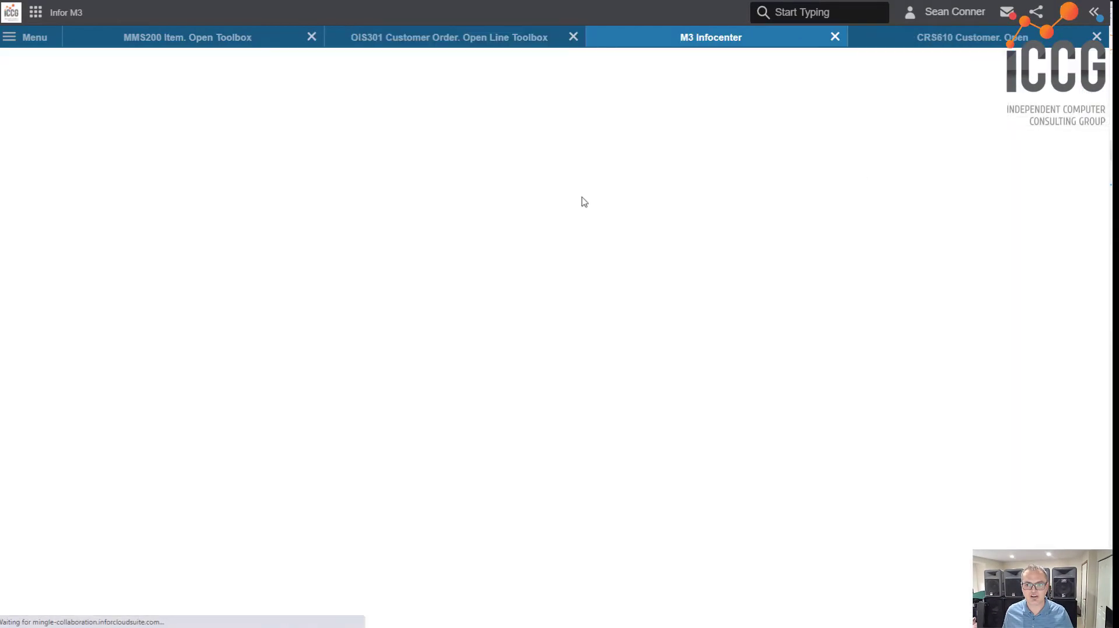
# - Search the M3 Infocenter documentation for "search"
pyautogui.click(962, 90)
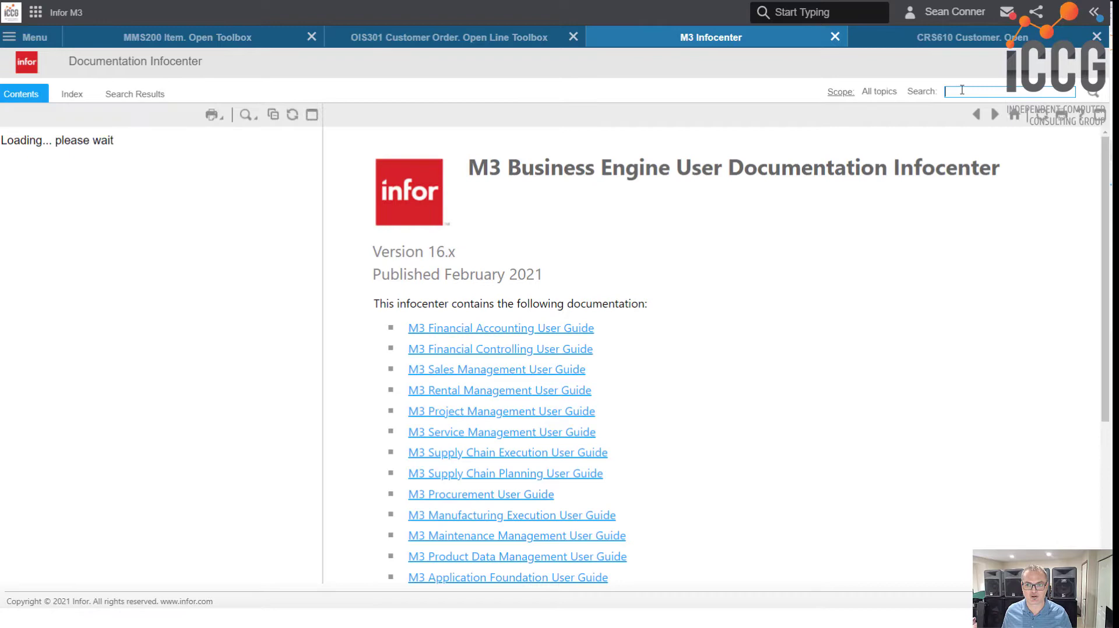
pyautogui.write('search')
pyautogui.press('Return')
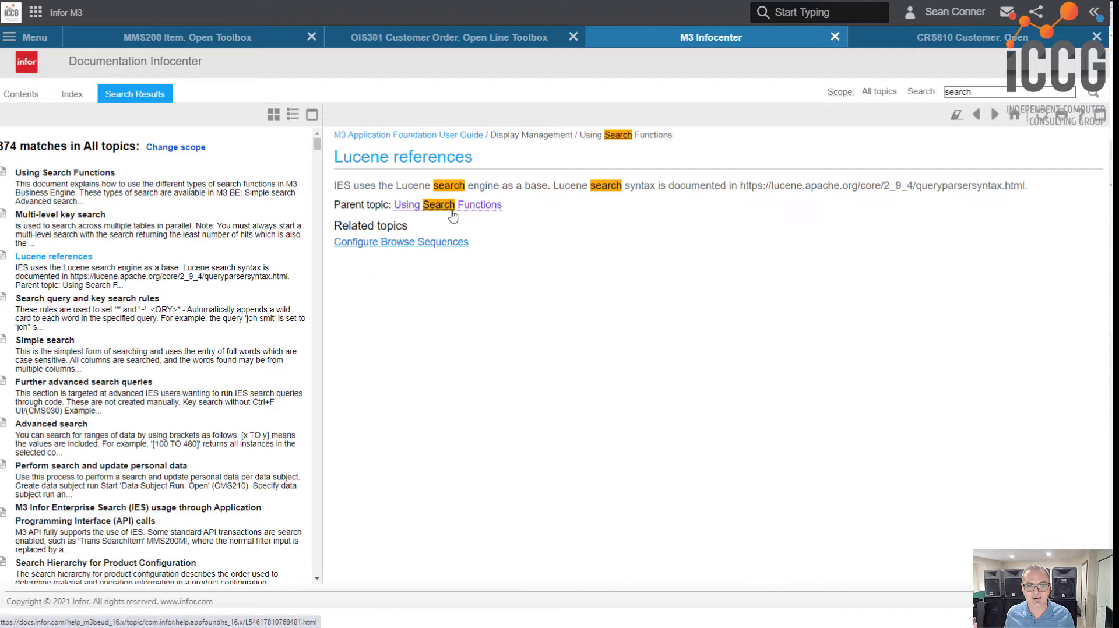
# - Select the Lucene syntax URL in the help topic, switch to the Apache Lucene Query Parser Syntax page, and review its search syntax sections
pyautogui.moveTo(741, 186); pyautogui.dragTo(1010, 181)
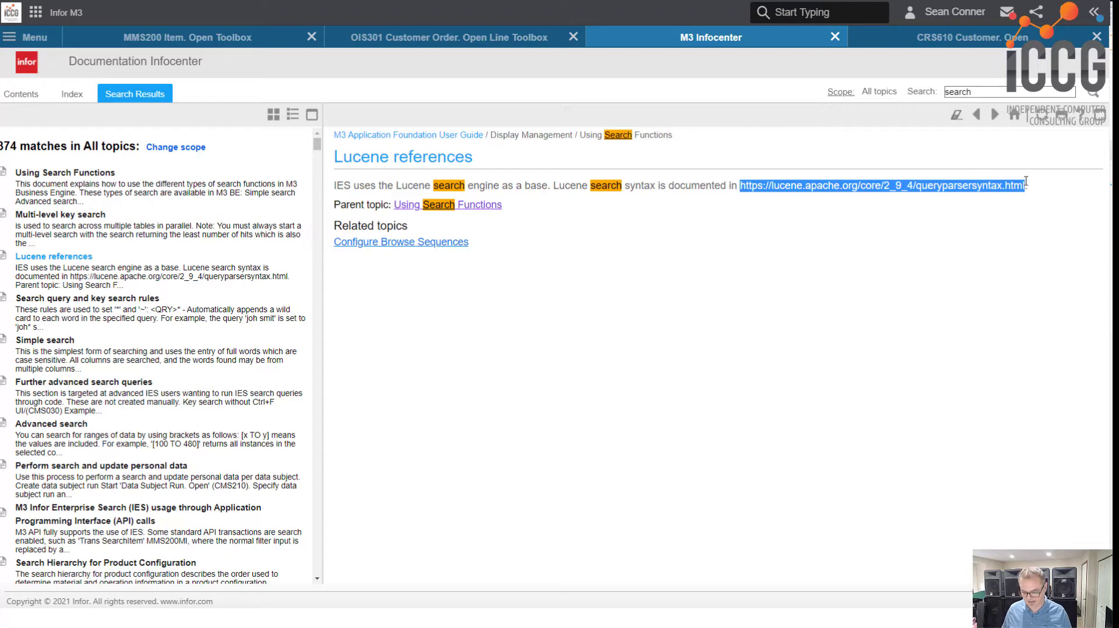
pyautogui.hotkey('alt', 'Tab')
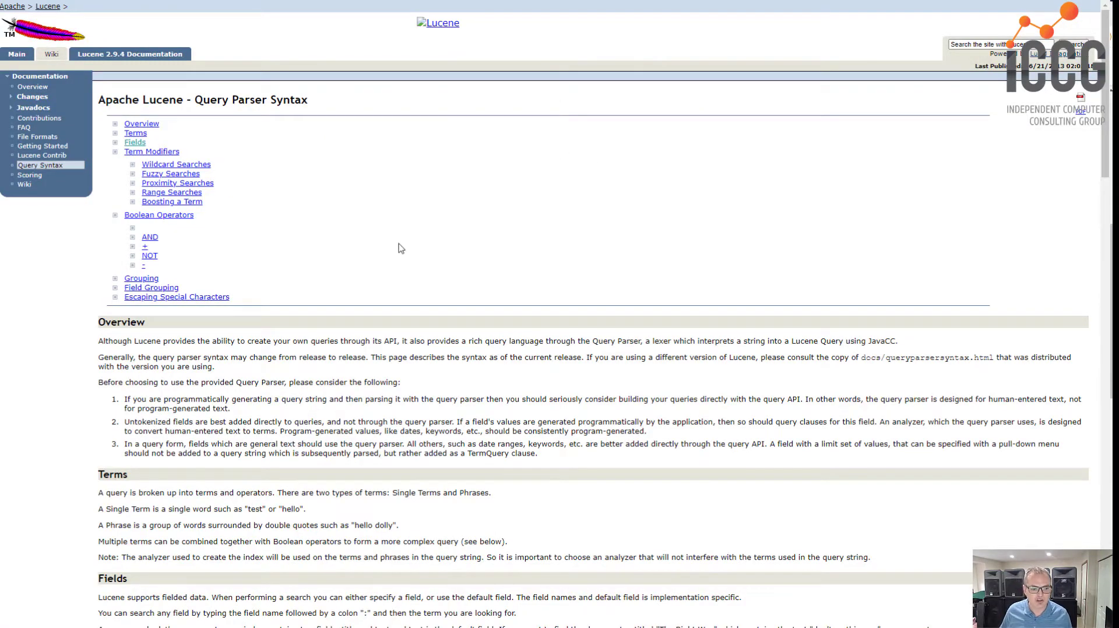
pyautogui.scroll(-5, 397, 250)
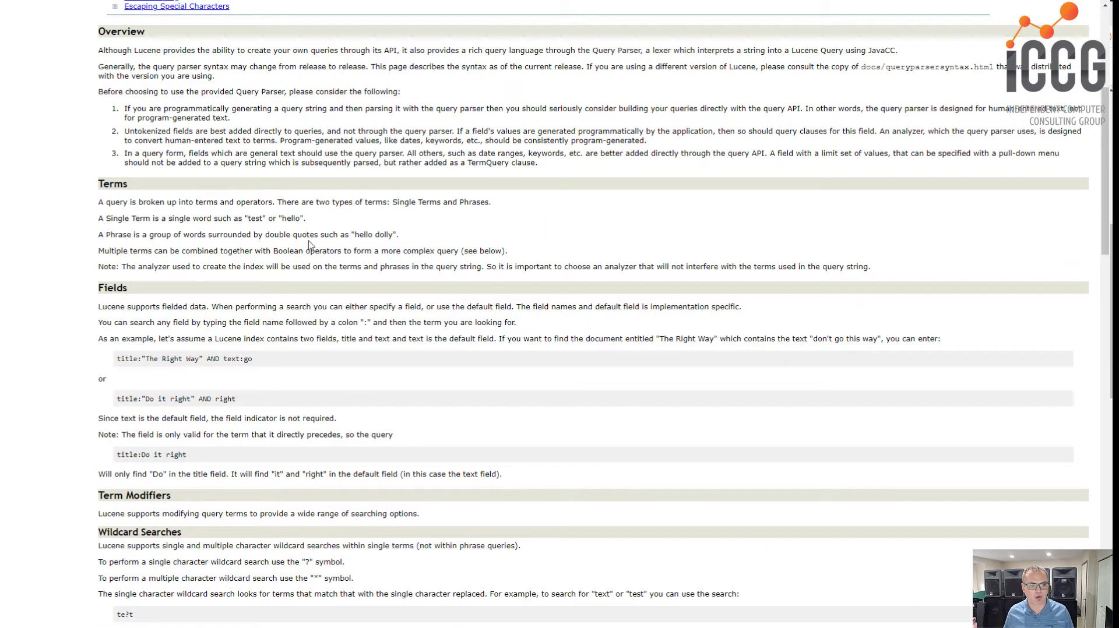
pyautogui.scroll(-3, 307, 239)
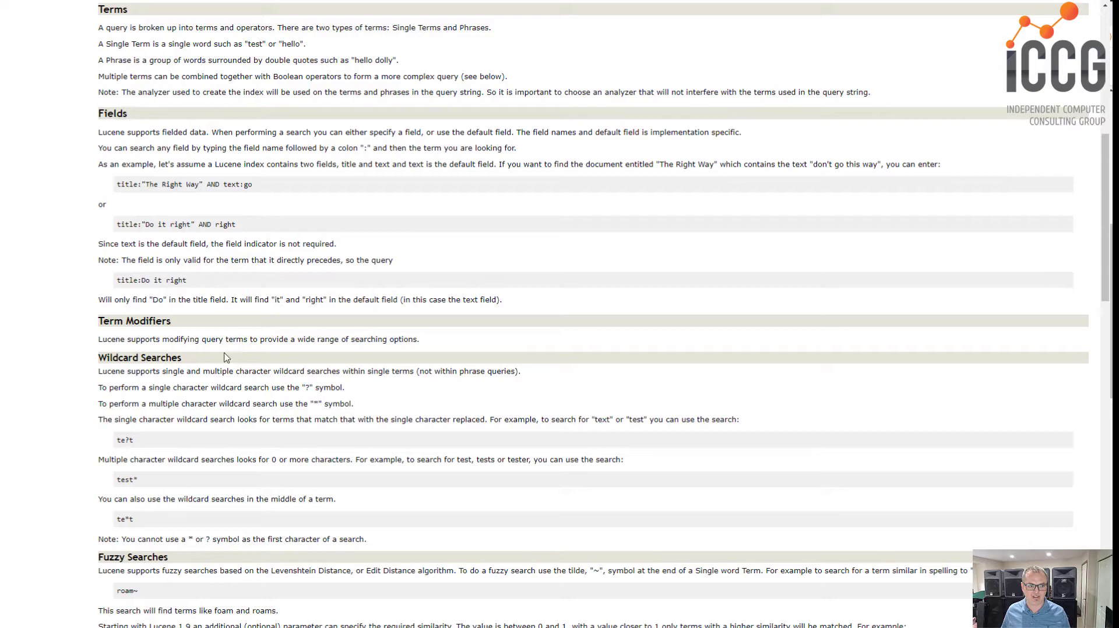
pyautogui.scroll(-3, 226, 358)
pyautogui.scroll(-4, 251, 282)
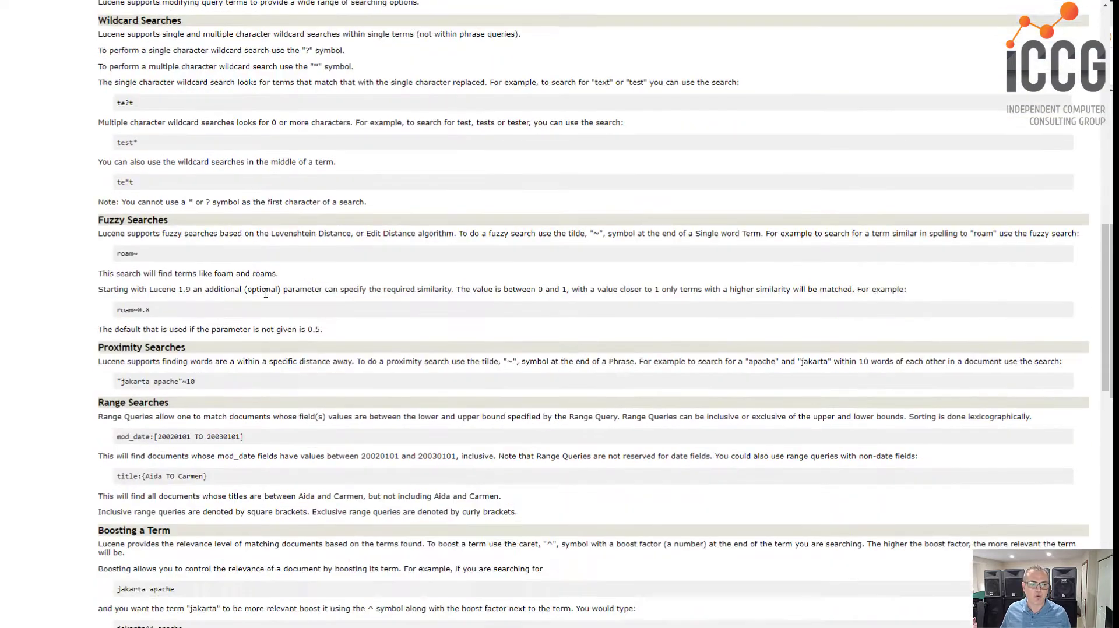
pyautogui.scroll(-1, 277, 291)
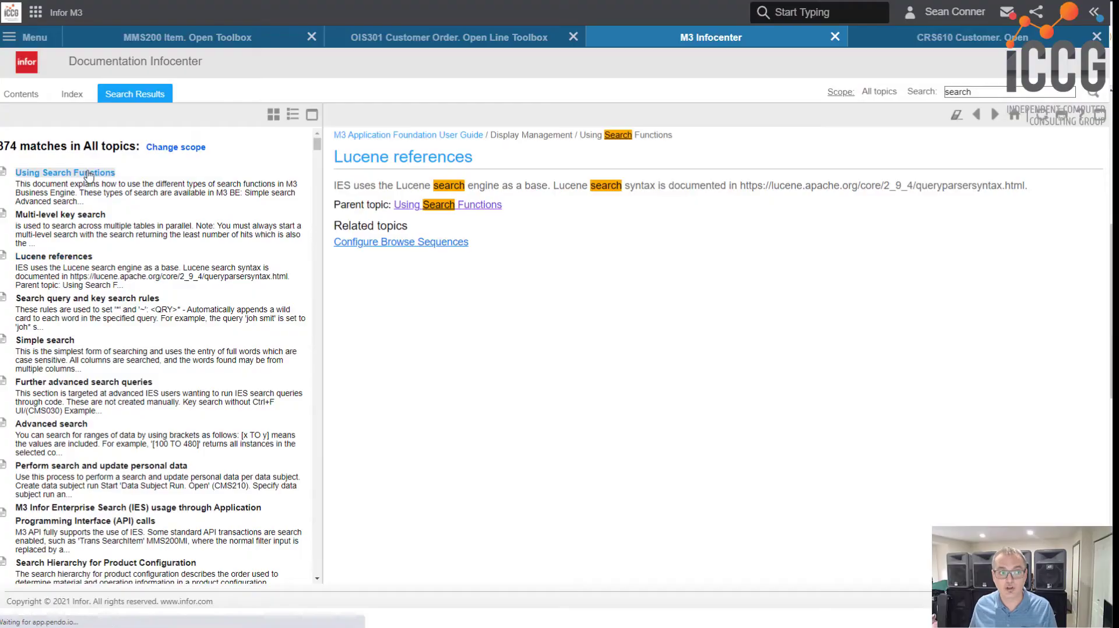
# - Open the Using Search Functions topic in the M3 Infocenter, followed by its Advanced search child topic
pyautogui.click(201, 199)
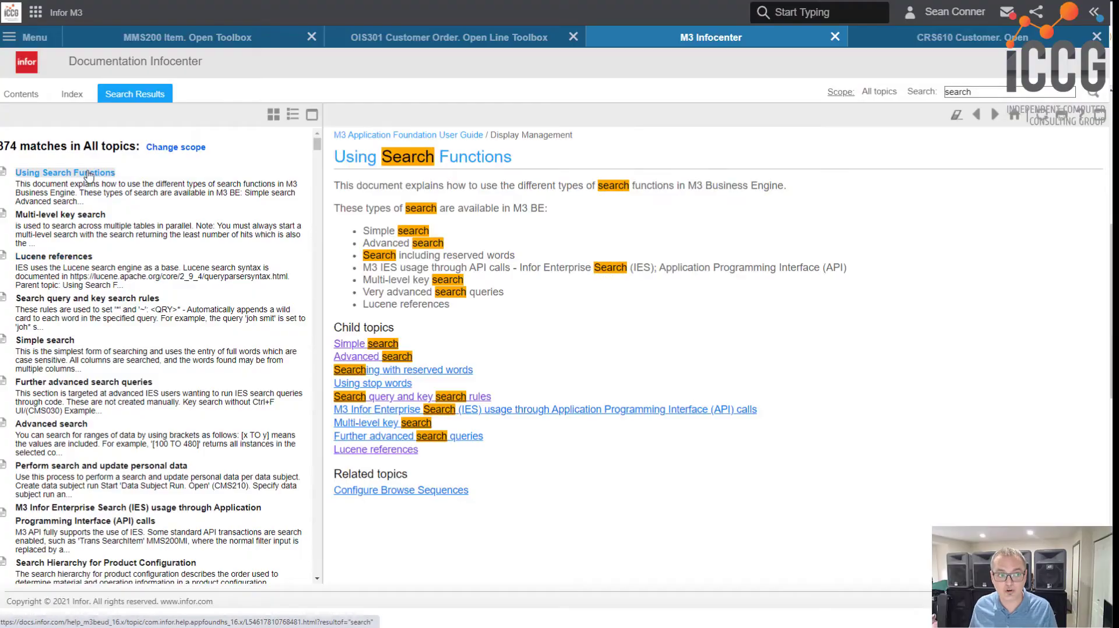
pyautogui.click(377, 358)
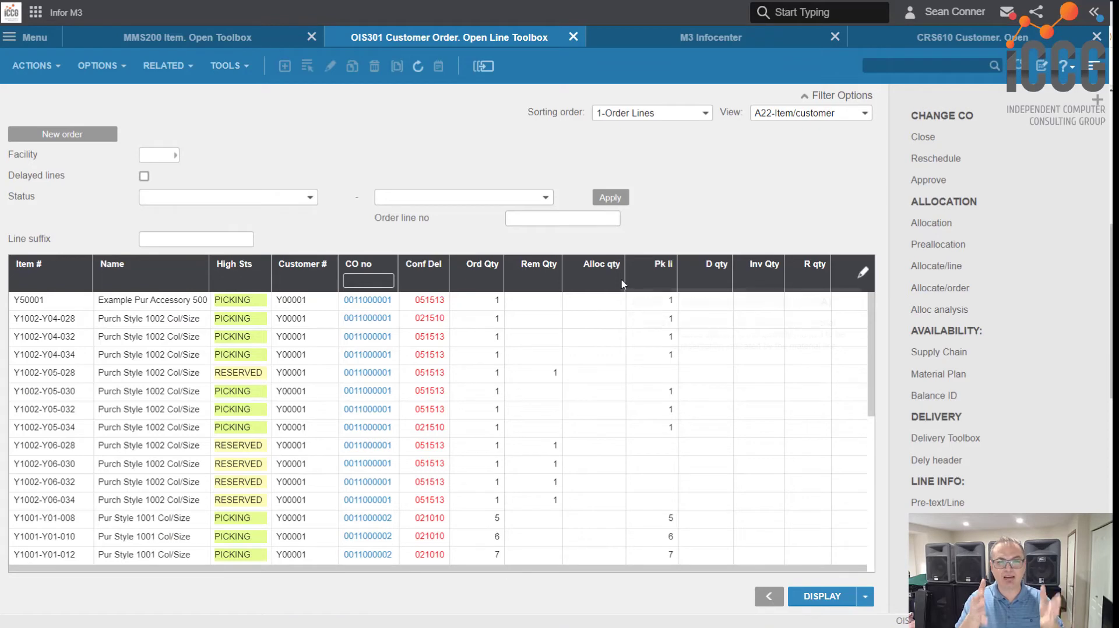
# - Add the Conf Del column's CODT field to the search query of the OIS301 customer order line list
pyautogui.moveTo(623, 285)
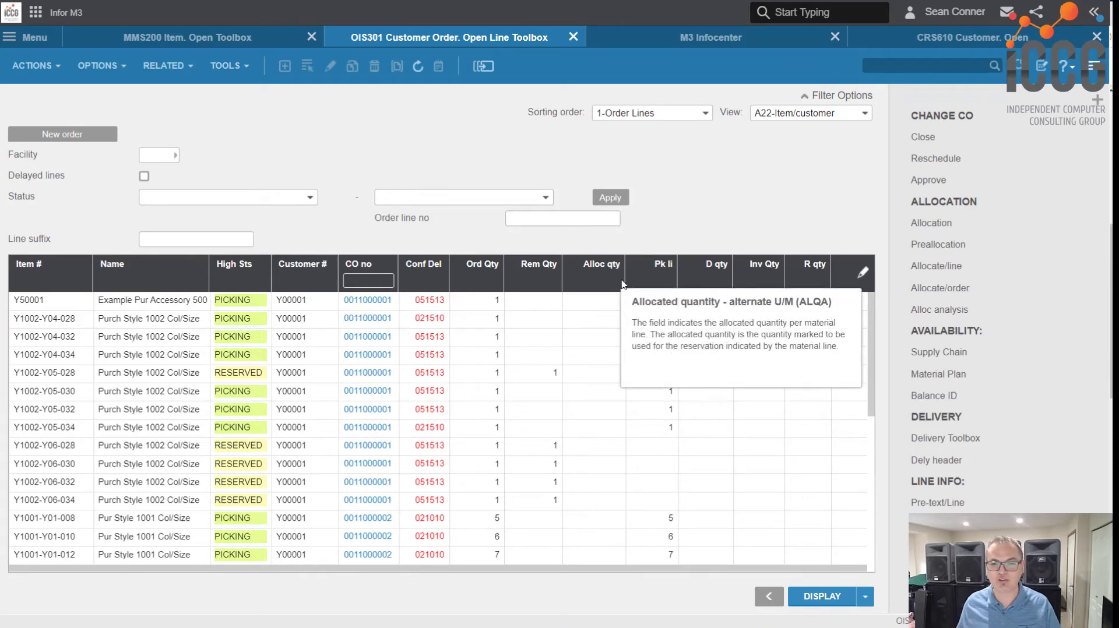
pyautogui.rightClick(430, 267)
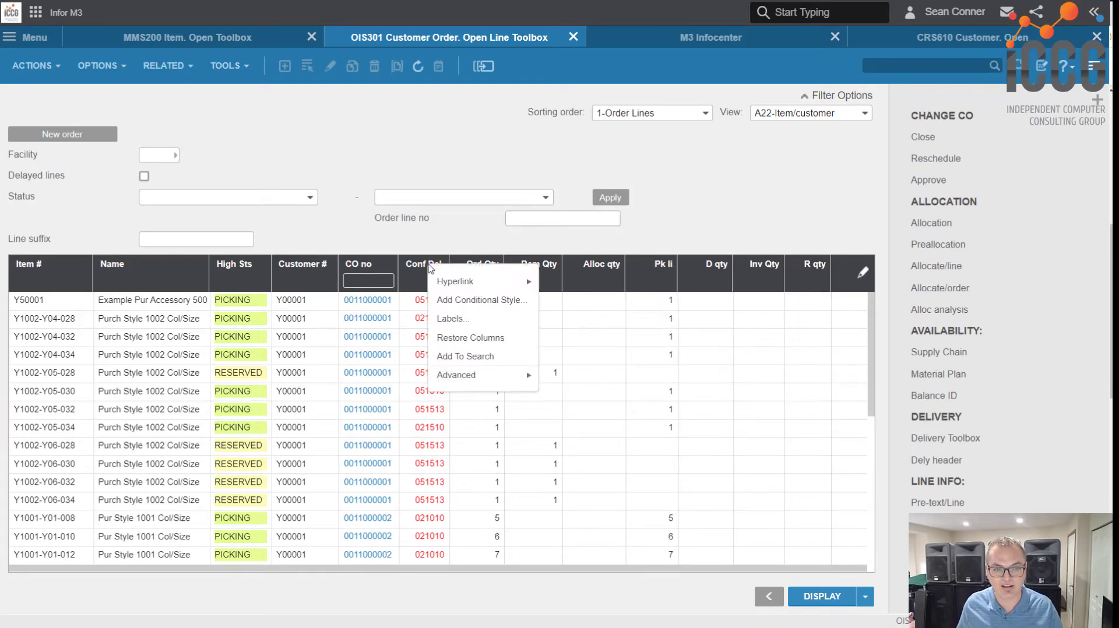
pyautogui.click(461, 357)
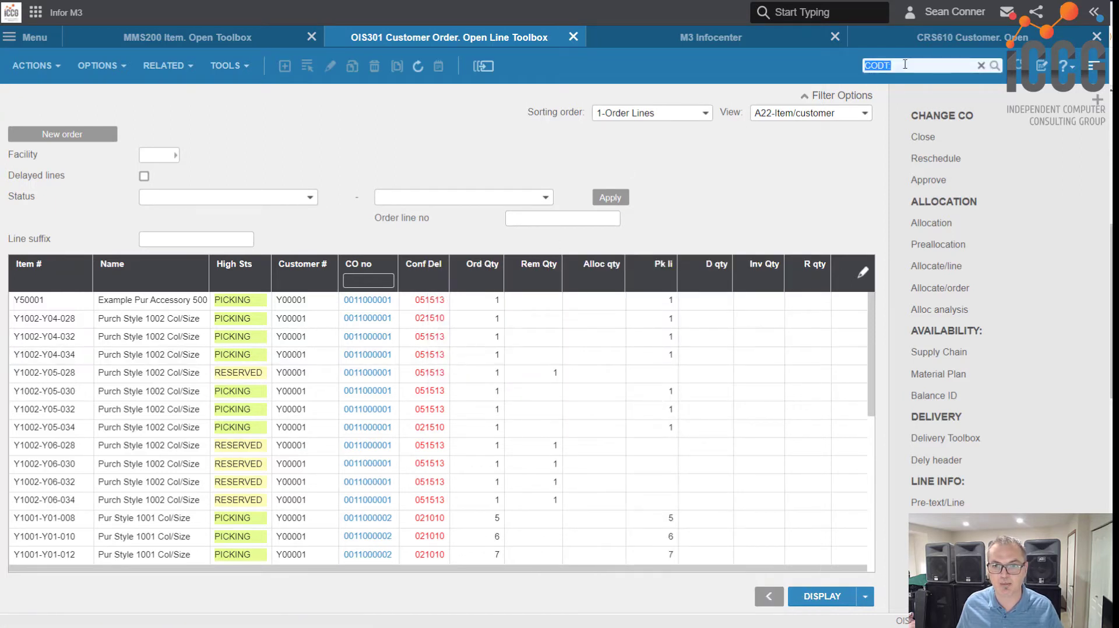
pyautogui.click(904, 64)
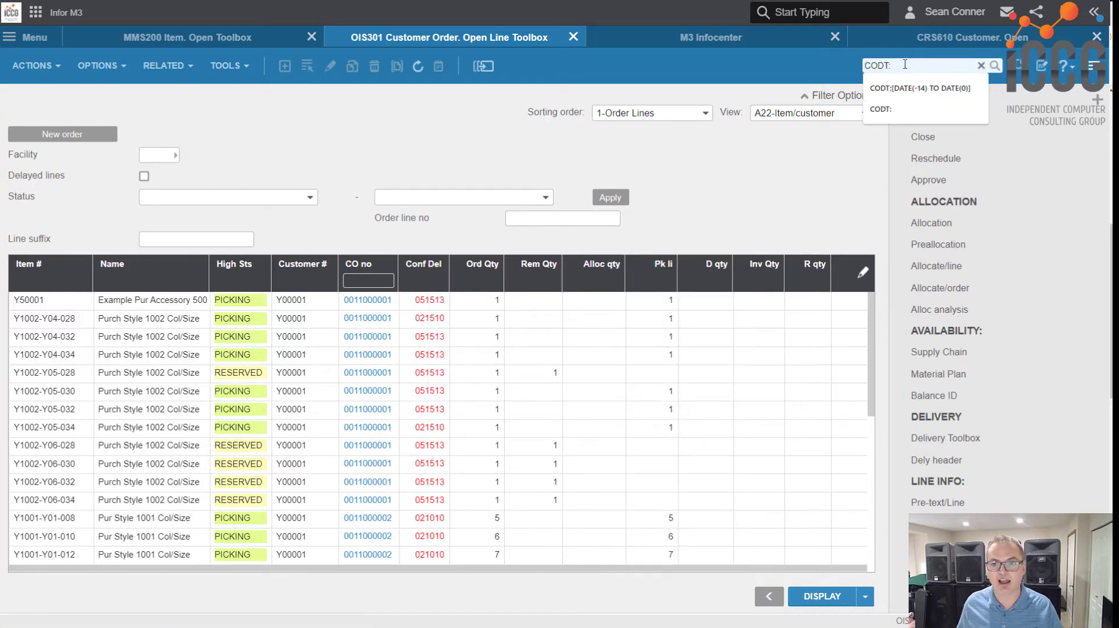
pyautogui.click(907, 90)
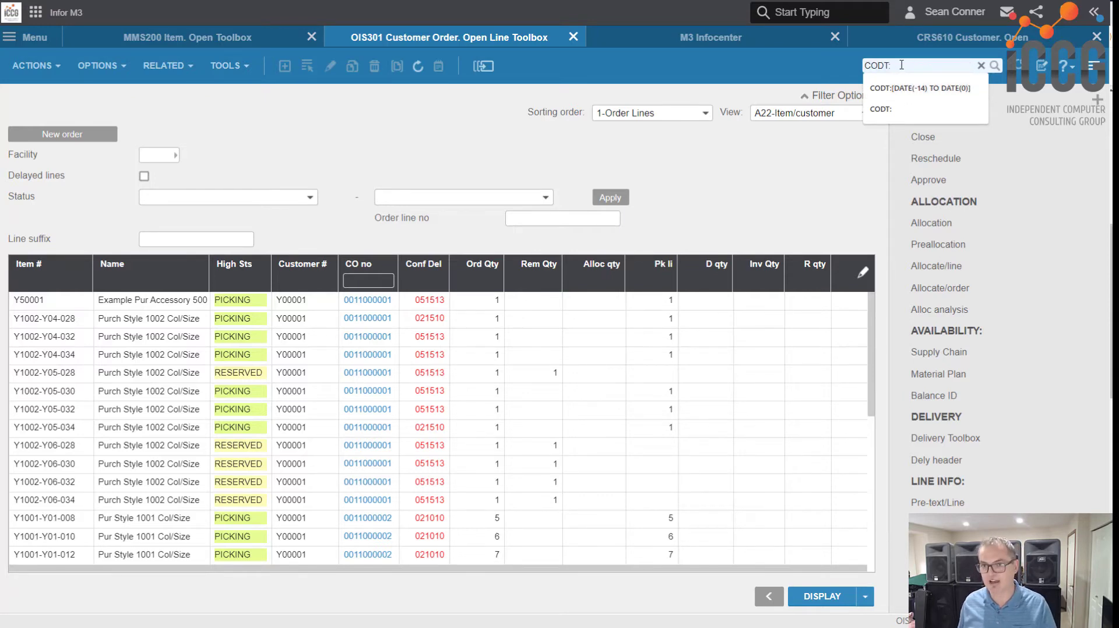
# - Complete the search query as CODT:[DATE(-14) TO DATE(0)], run it, and look through the filtered order lines
pyautogui.write('[DATE')
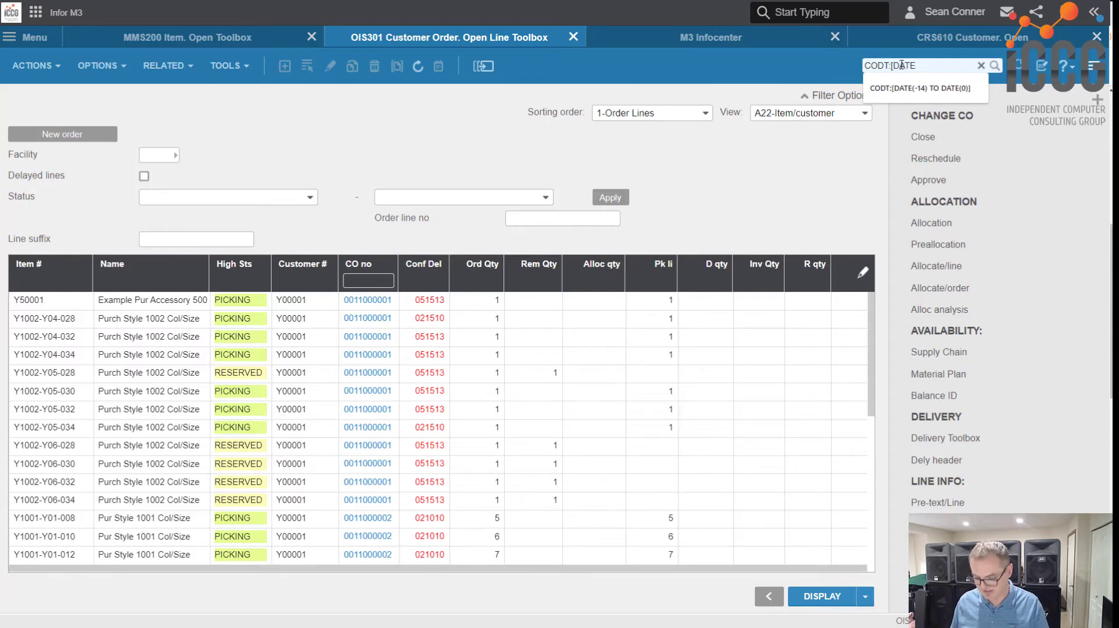
pyautogui.write(')-14 TO DATE')
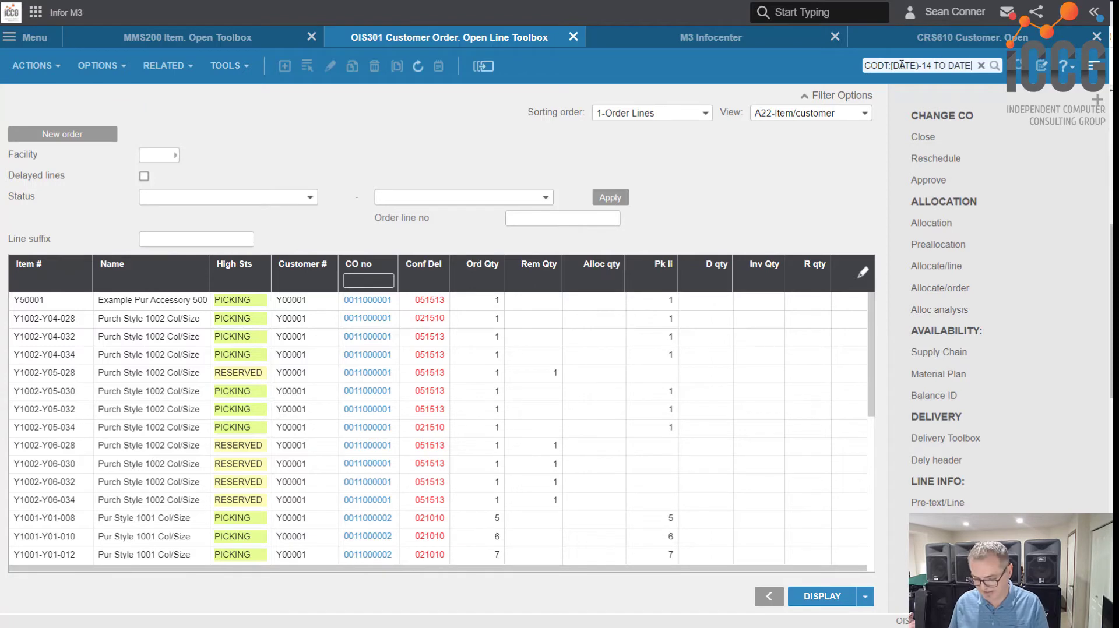
pyautogui.write('-')
pyautogui.write('(')
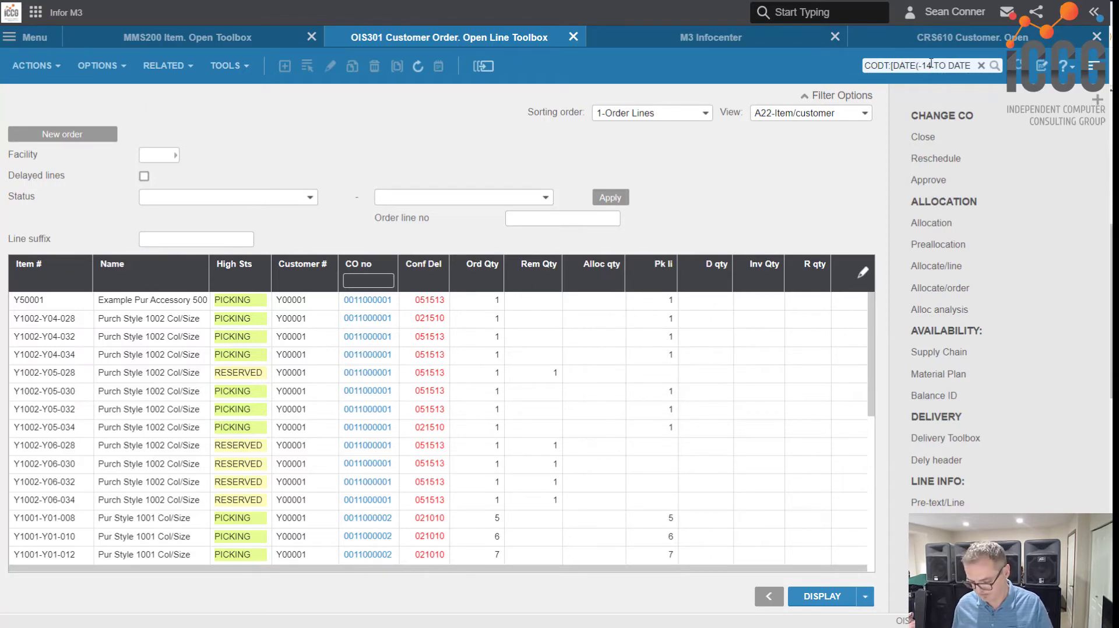
pyautogui.write(')')
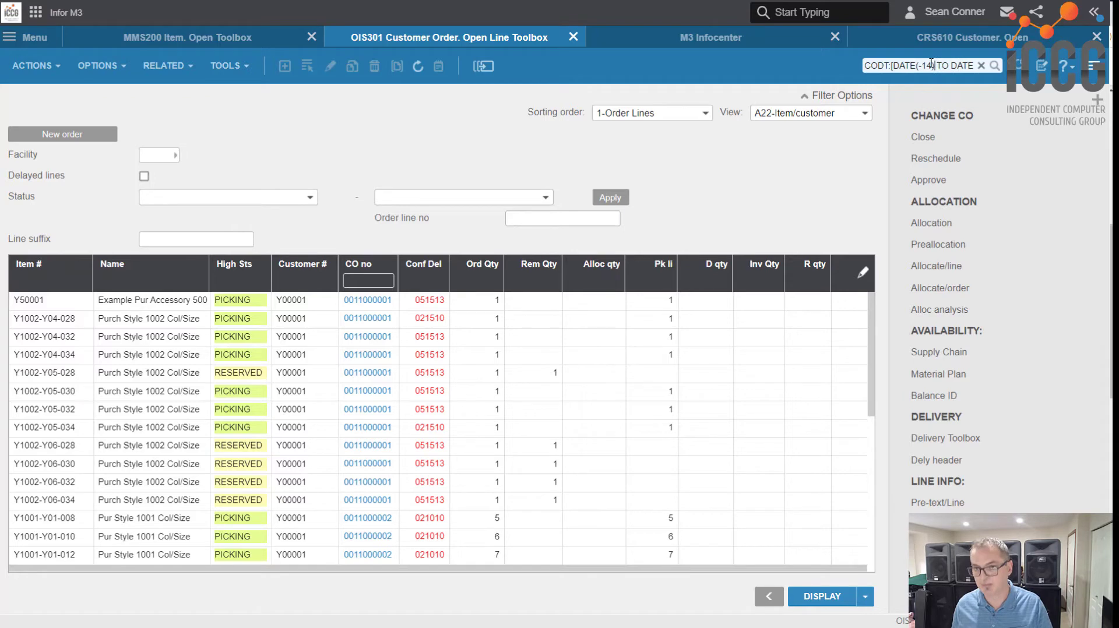
pyautogui.click(969, 64)
pyautogui.write('(0')
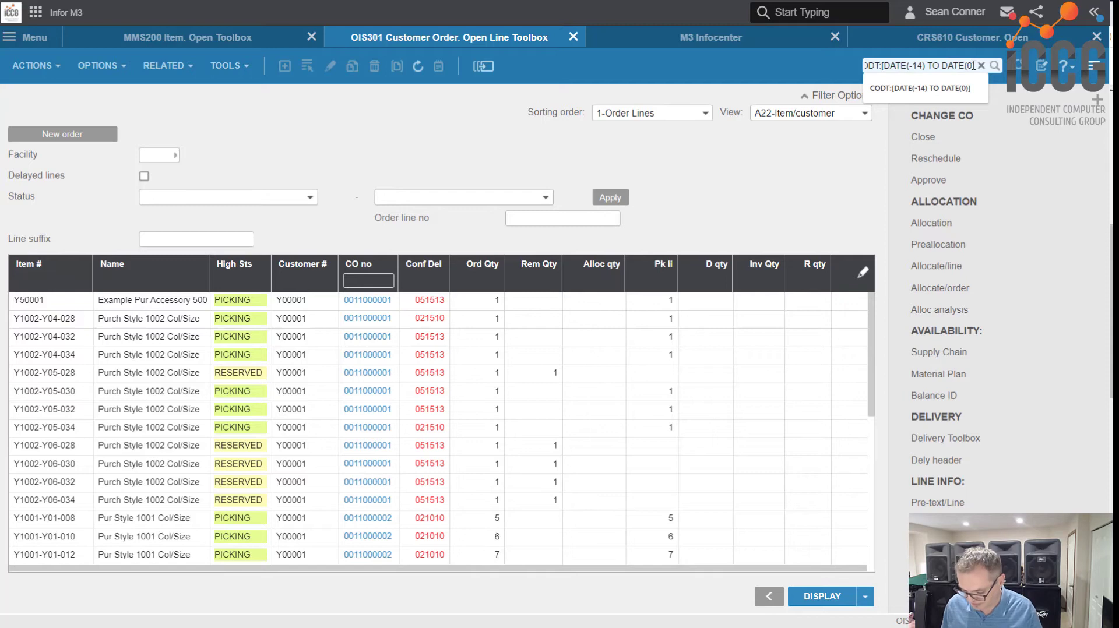
pyautogui.write(')')
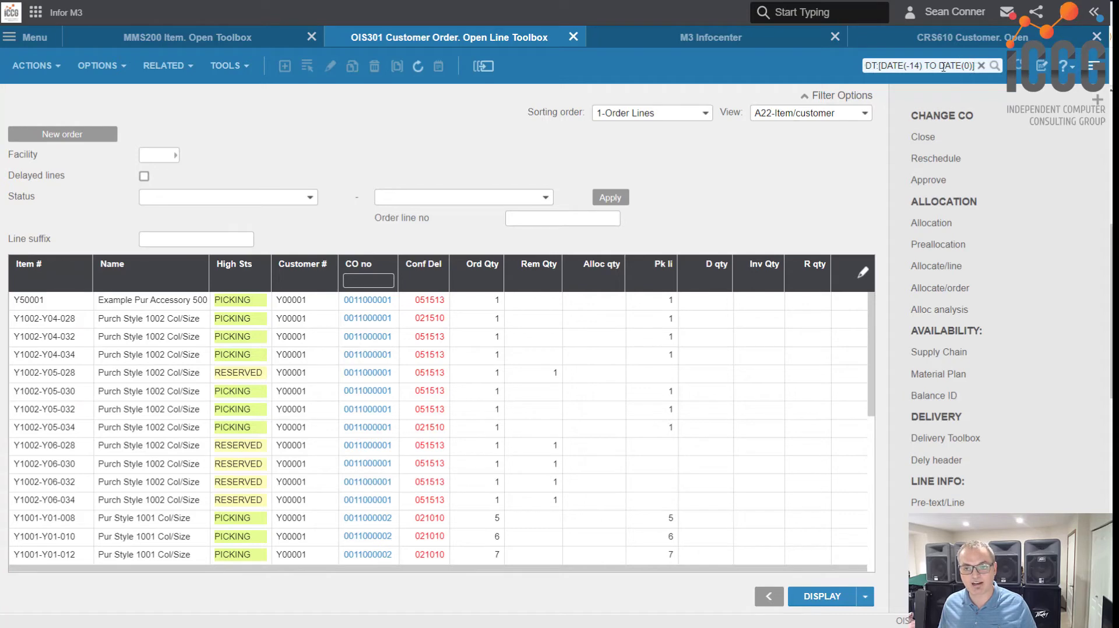
pyautogui.press('Return')
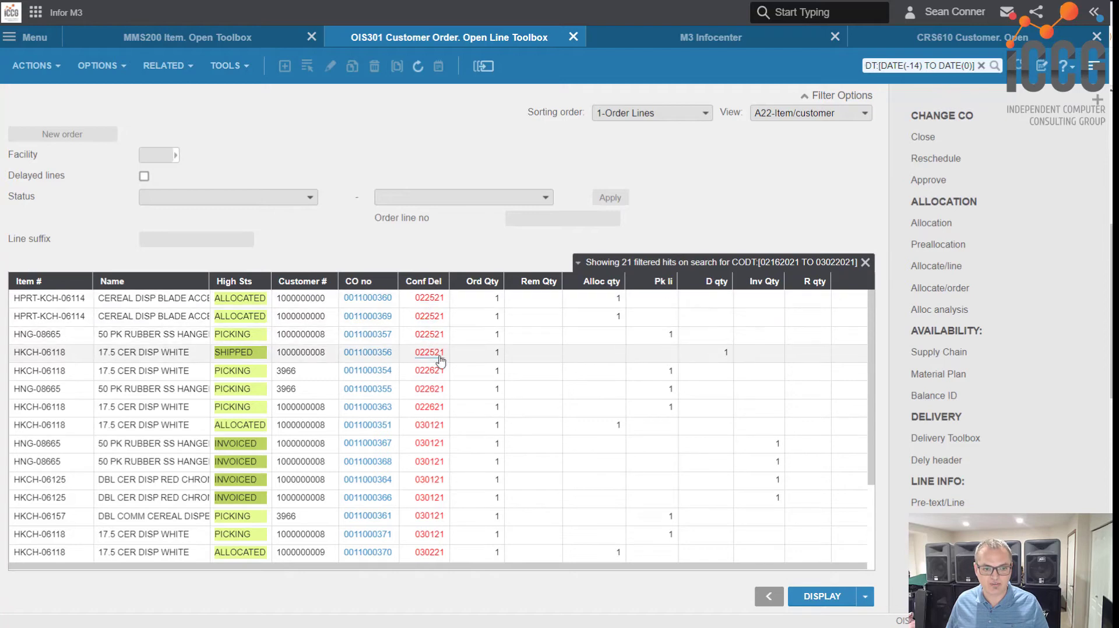
pyautogui.scroll(-3, 438, 359)
pyautogui.scroll(3, 438, 510)
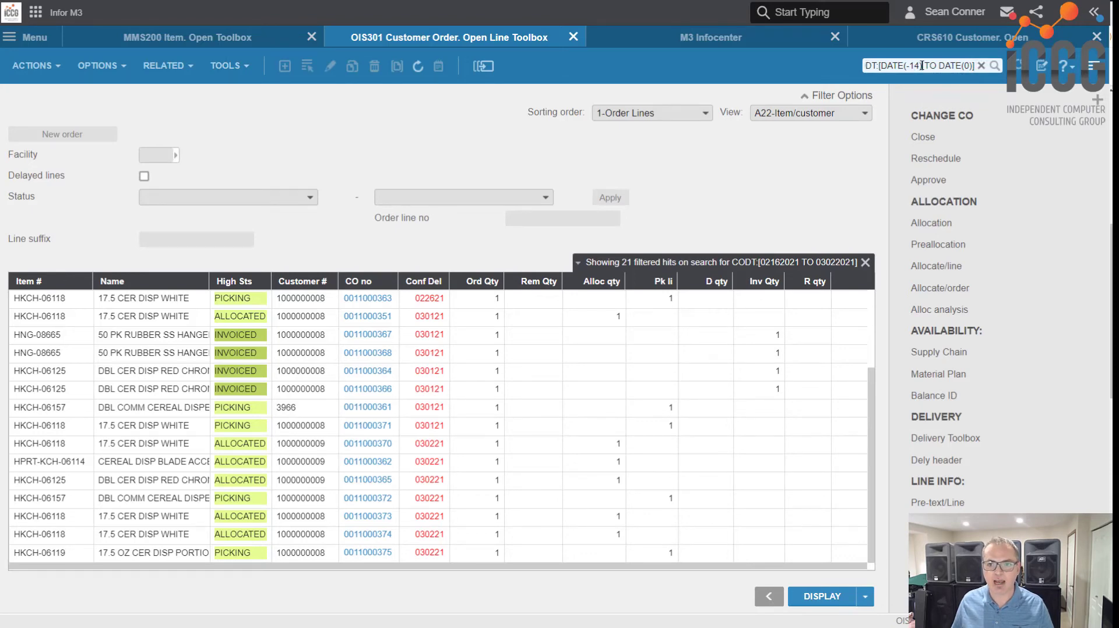
# - Extend the date range query with the High Sts column's field set to 44 (ORST:44), and run the combined search
pyautogui.moveTo(882, 66); pyautogui.dragTo(848, 73)
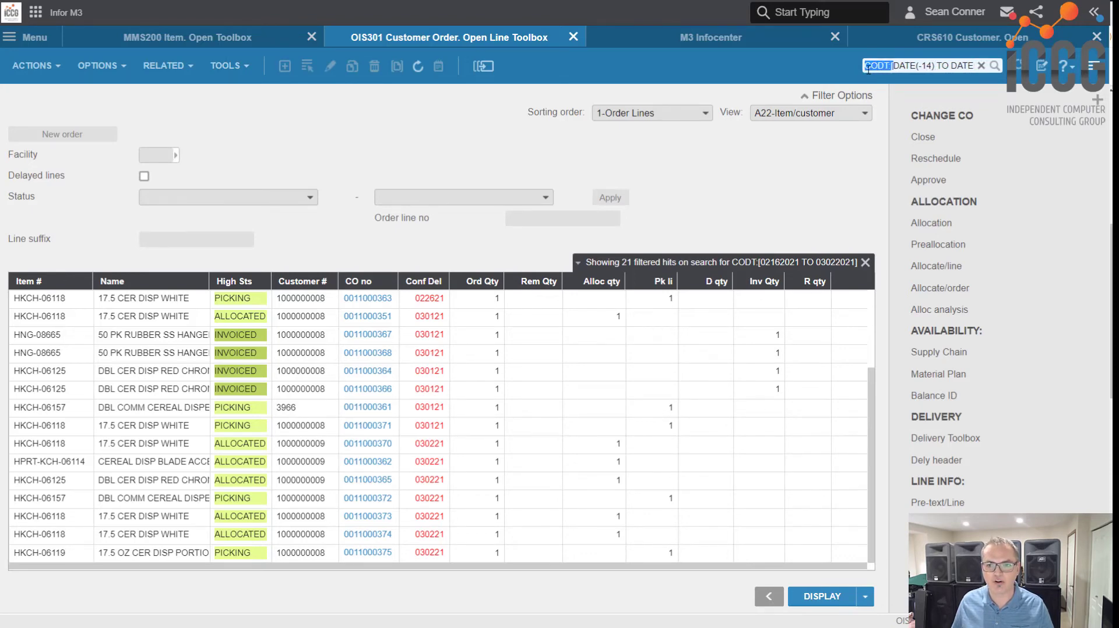
pyautogui.click(868, 69)
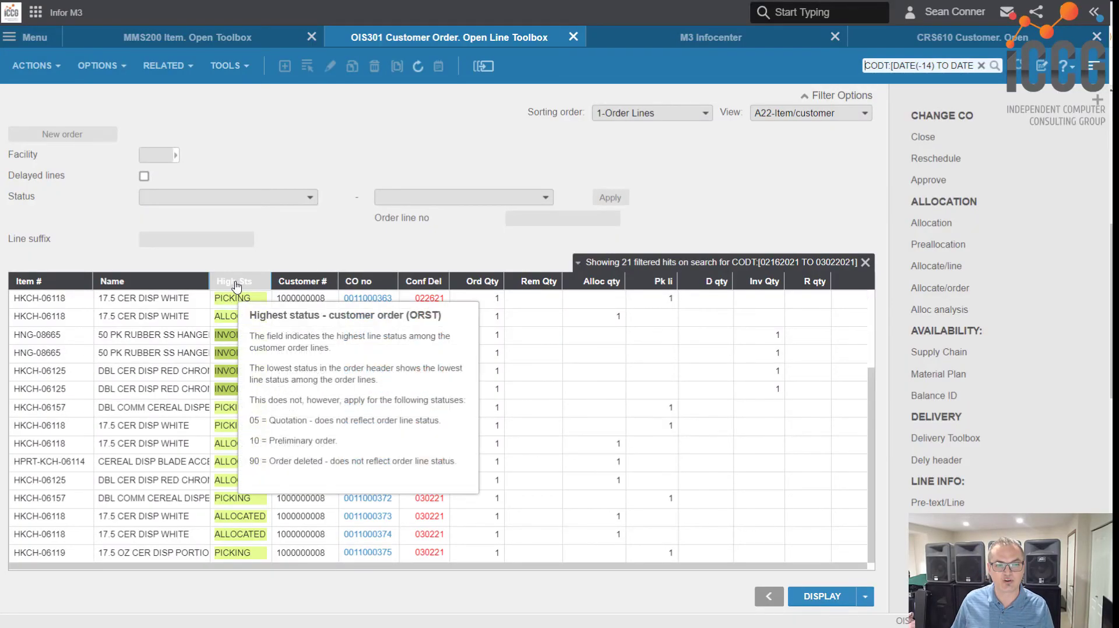
pyautogui.rightClick(236, 286)
pyautogui.click(267, 370)
pyautogui.moveTo(956, 65); pyautogui.dragTo(989, 80)
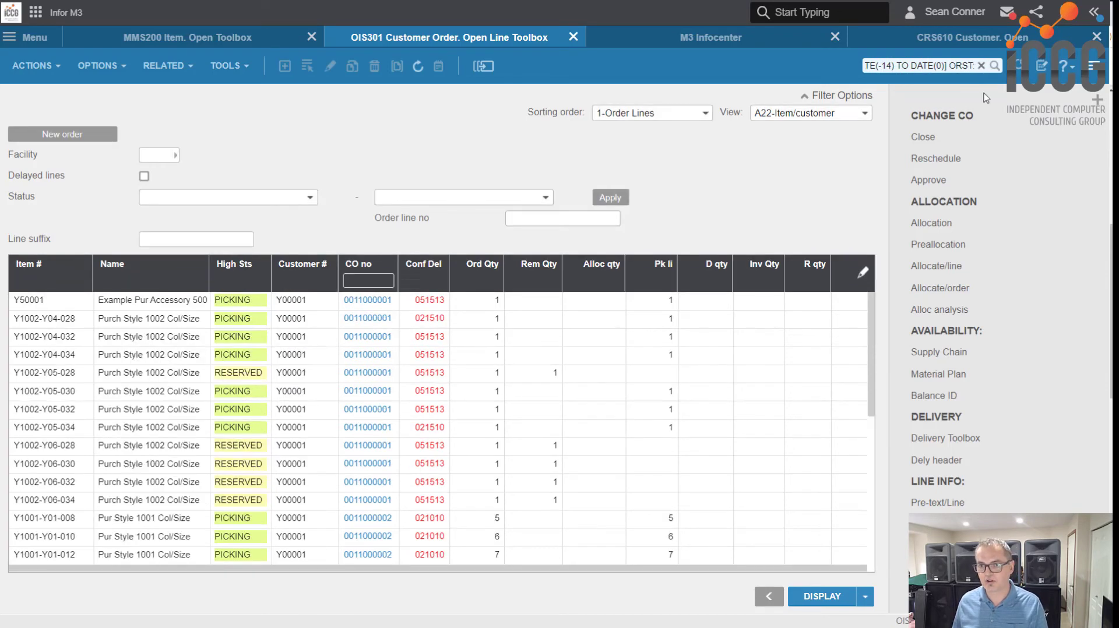
pyautogui.write('44')
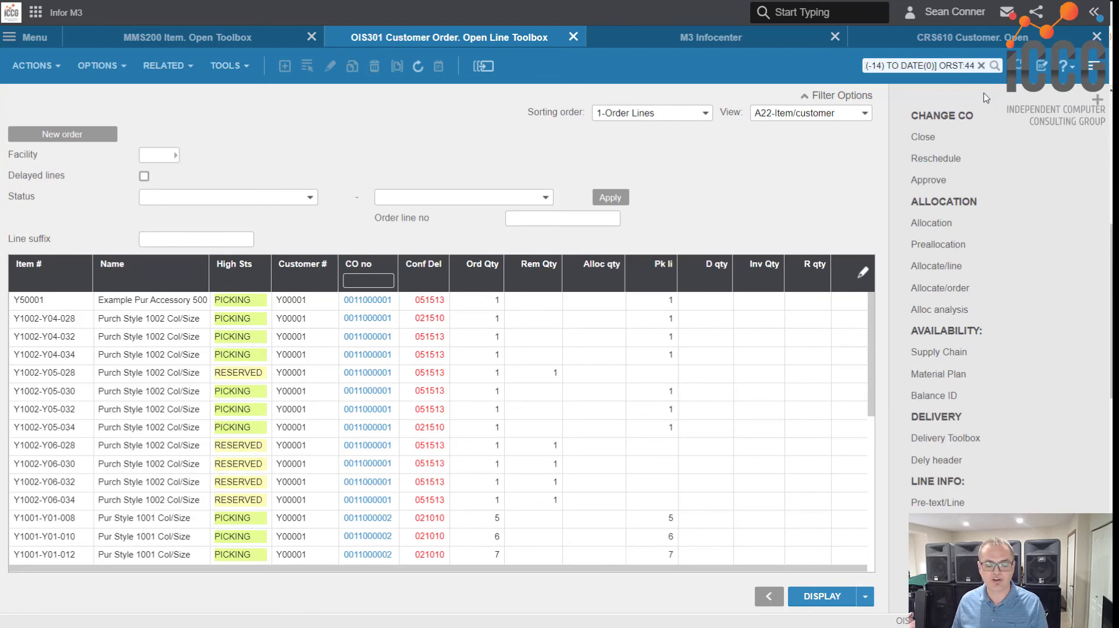
pyautogui.press('Return')
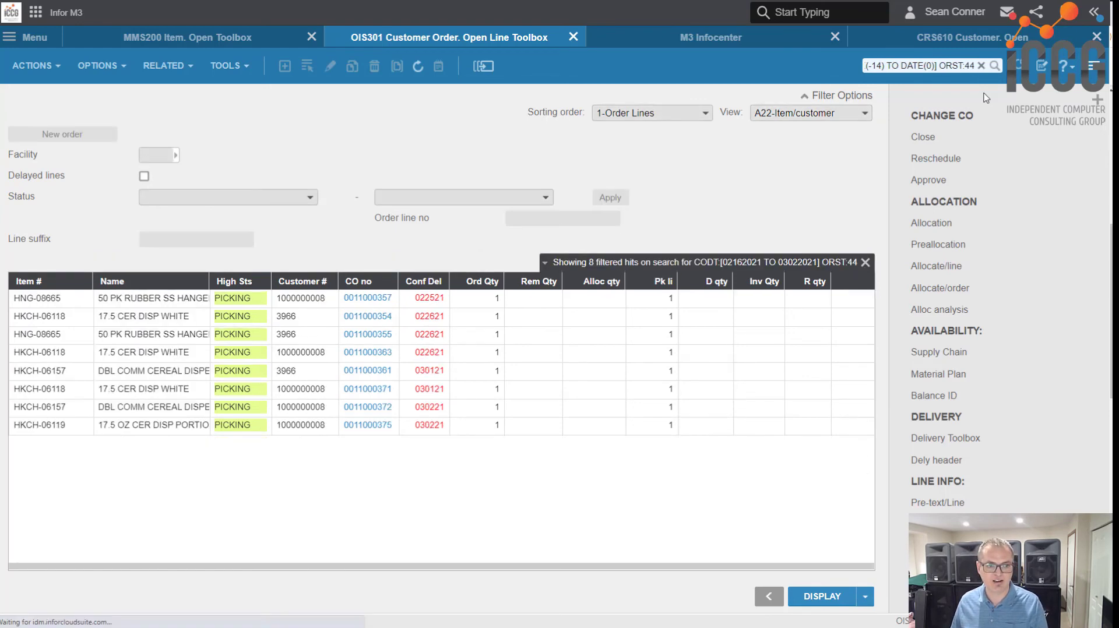